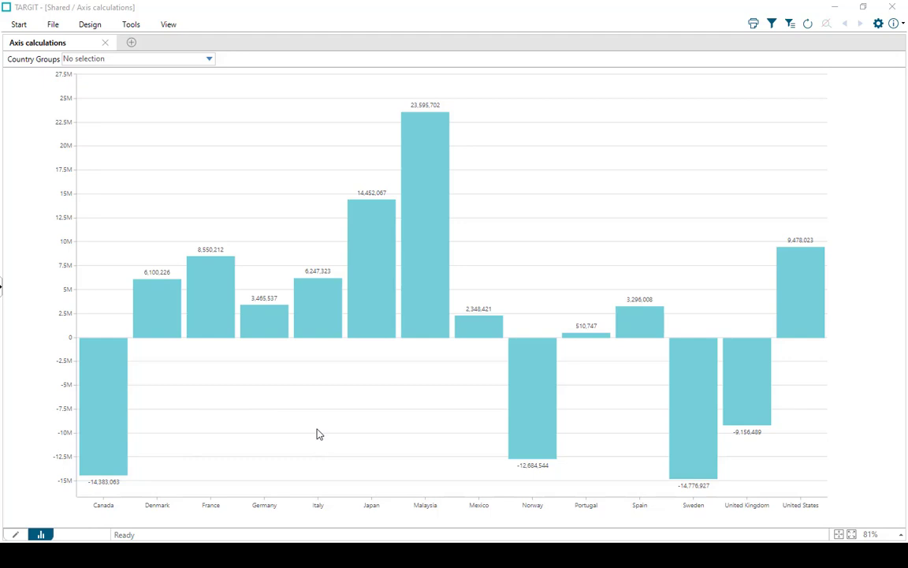
# - Set the rotation of the column chart's data labels to Vertical in design mode, and return to the analysis view
pyautogui.click(15, 535)
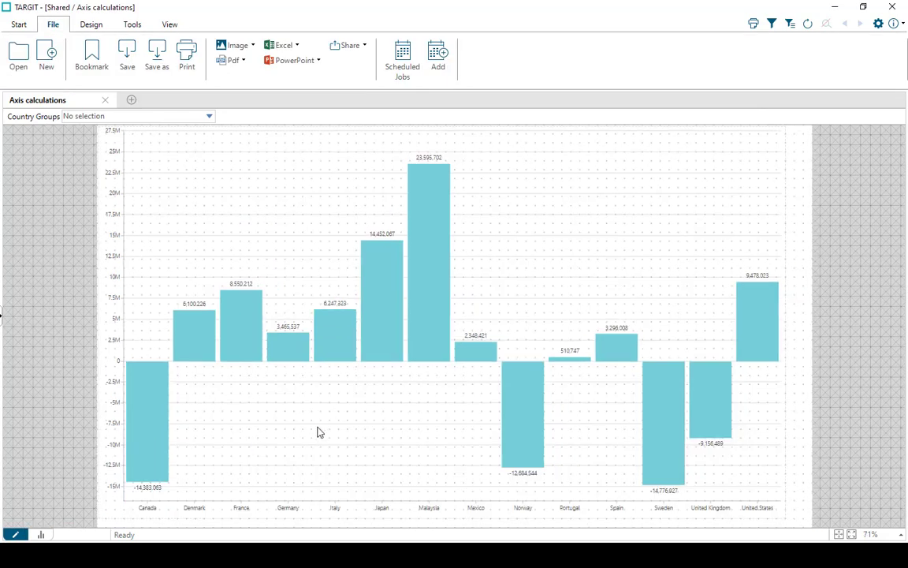
pyautogui.rightClick(394, 405)
pyautogui.click(422, 426)
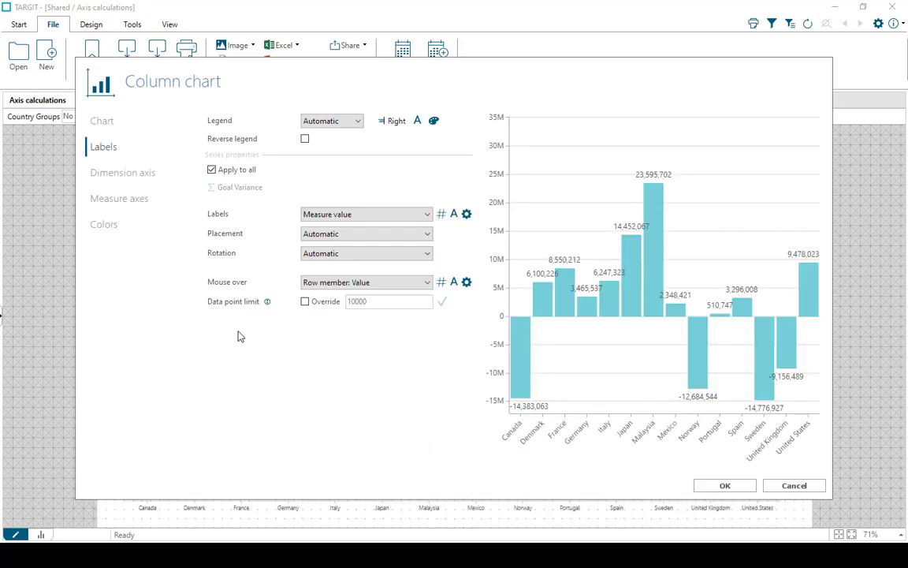
pyautogui.click(349, 255)
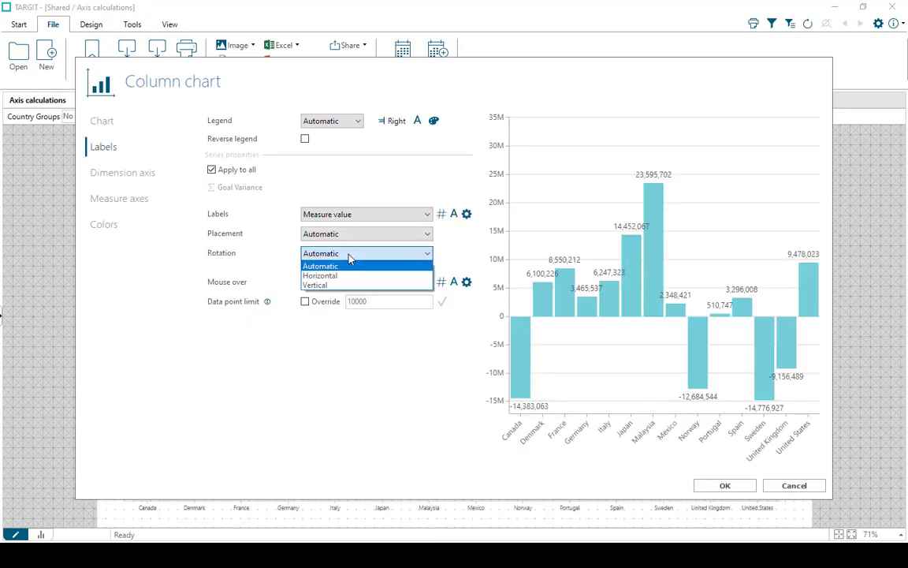
pyautogui.click(322, 285)
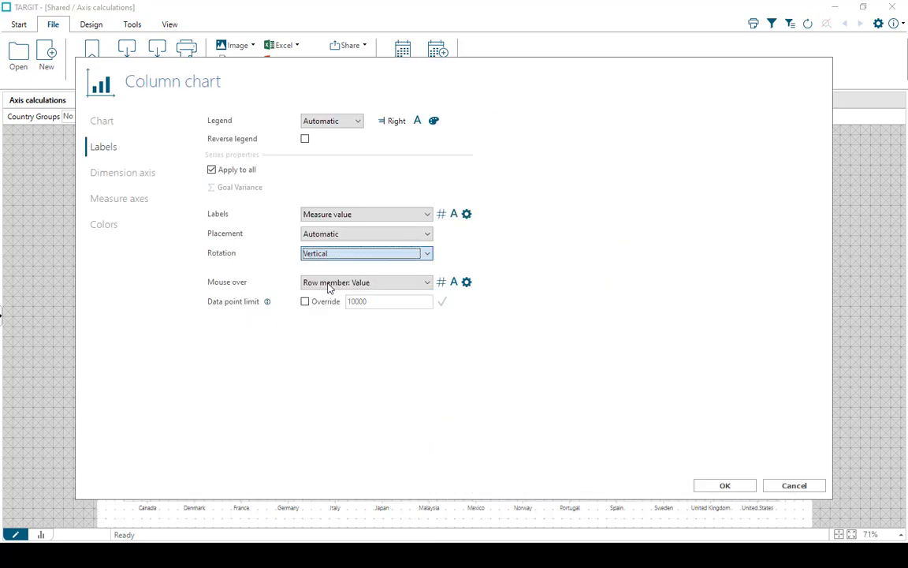
pyautogui.click(725, 485)
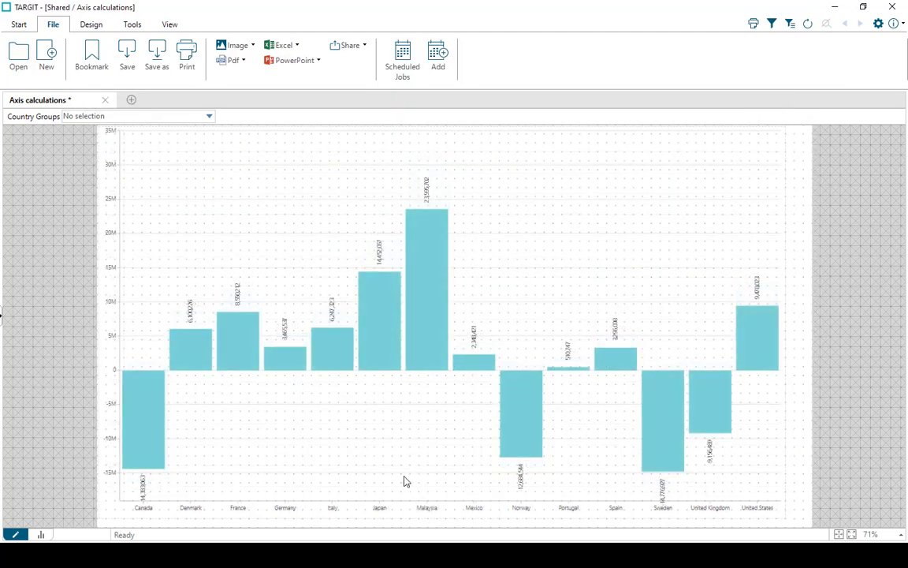
pyautogui.click(37, 534)
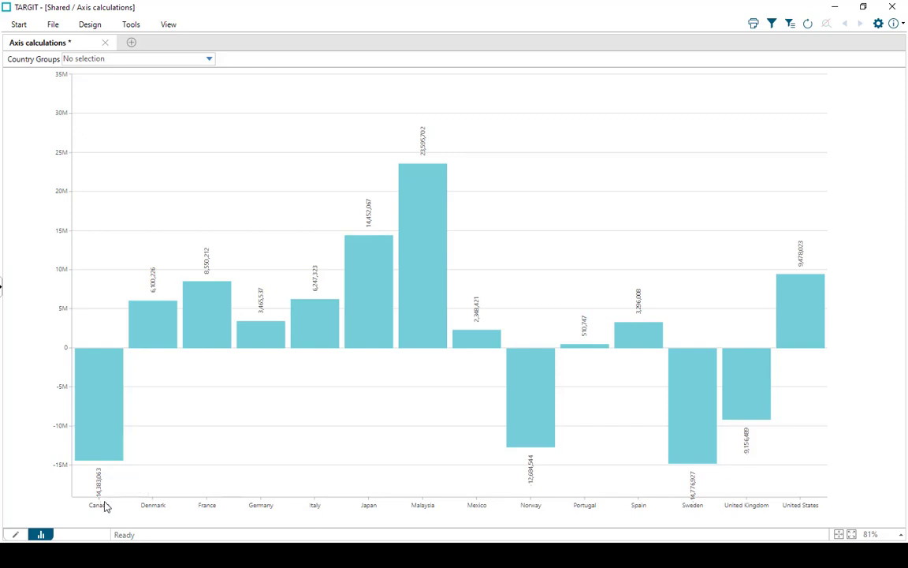
# - Set the column chart's left measure axis minimum to the custom formula axis.min*1.2
pyautogui.click(19, 535)
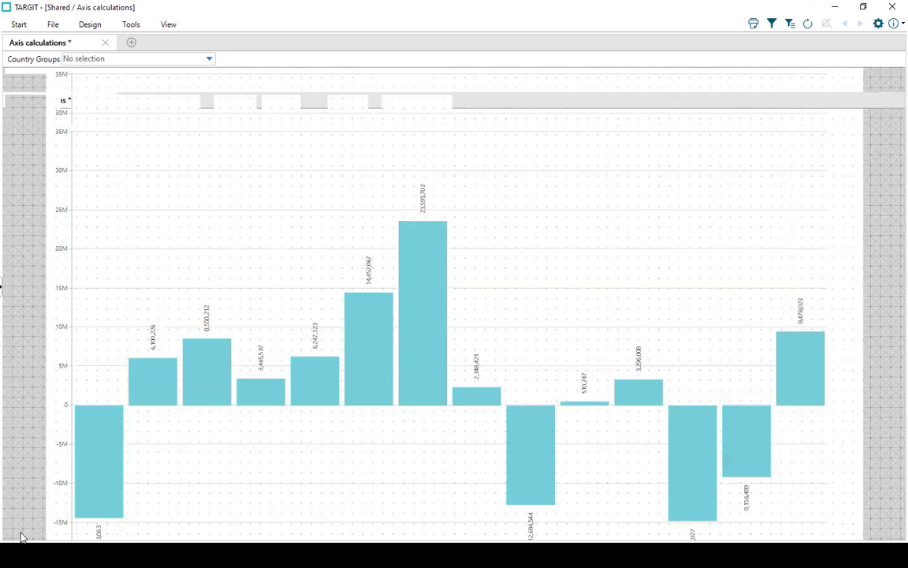
pyautogui.rightClick(377, 416)
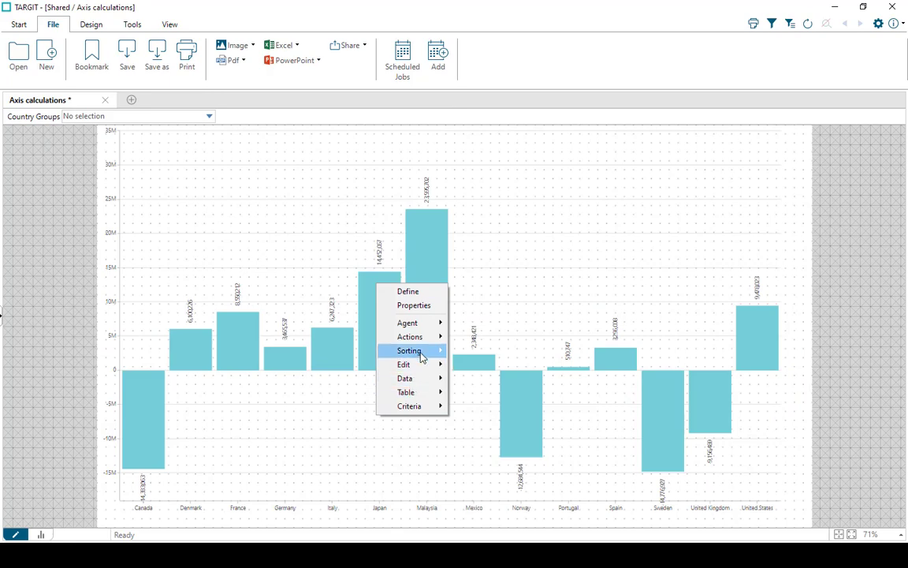
pyautogui.click(421, 307)
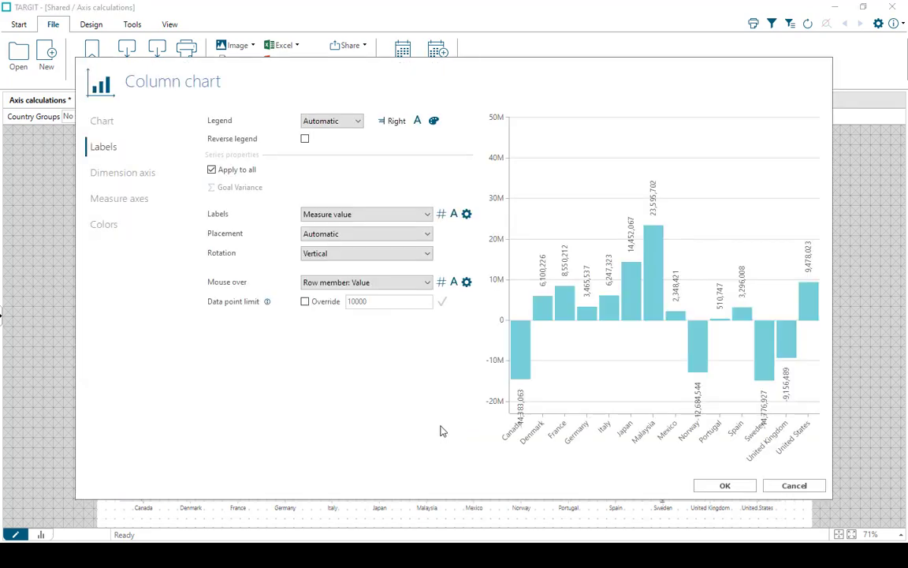
pyautogui.click(131, 202)
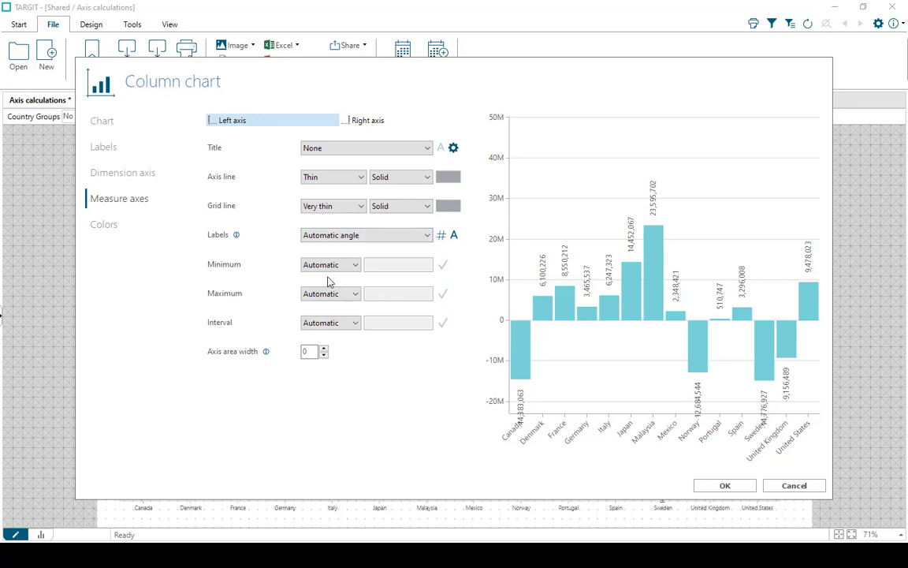
pyautogui.click(356, 265)
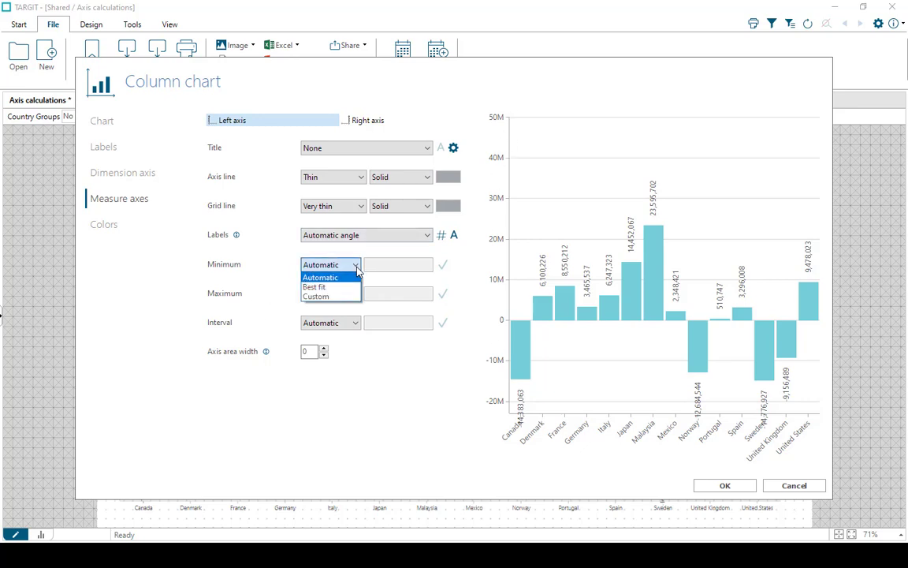
pyautogui.click(324, 296)
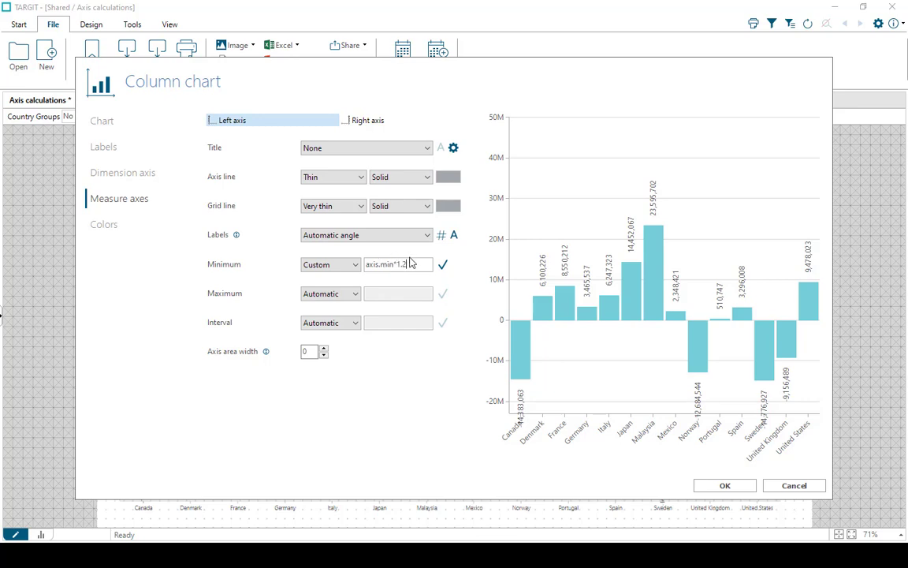
pyautogui.click(441, 264)
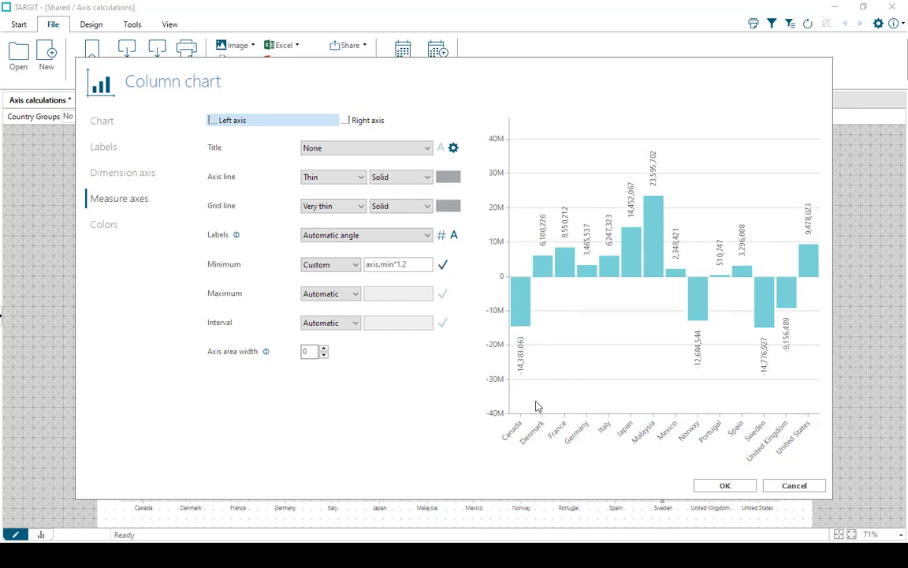
# - Set the left measure axis maximum to the custom formula axis.max*1.2, apply the chart properties and return to the analysis view
pyautogui.click(325, 294)
pyautogui.click(320, 326)
pyautogui.click(442, 293)
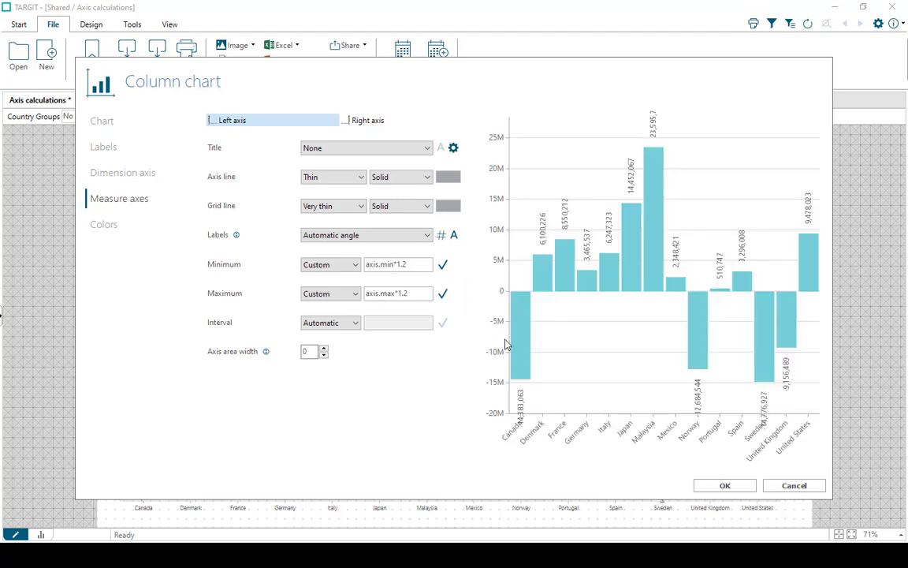
pyautogui.click(724, 486)
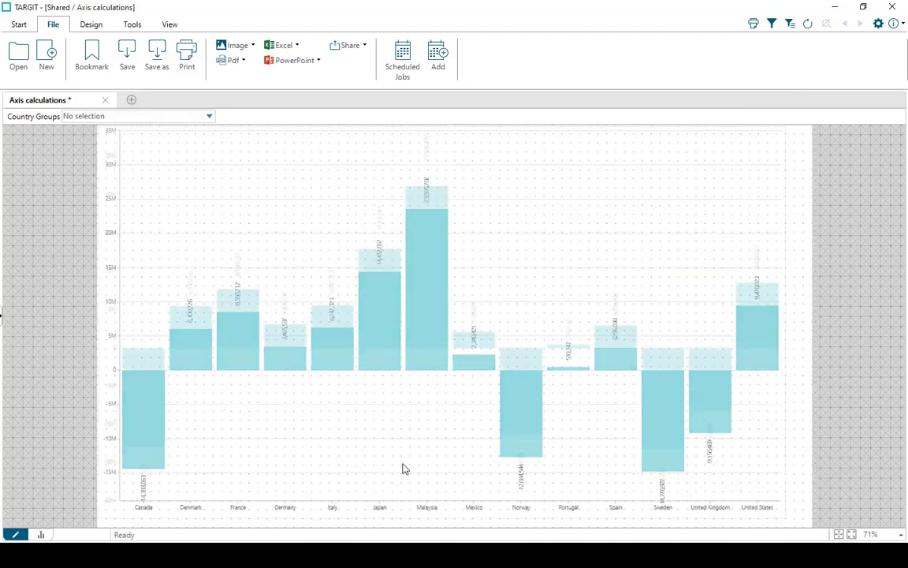
pyautogui.click(40, 535)
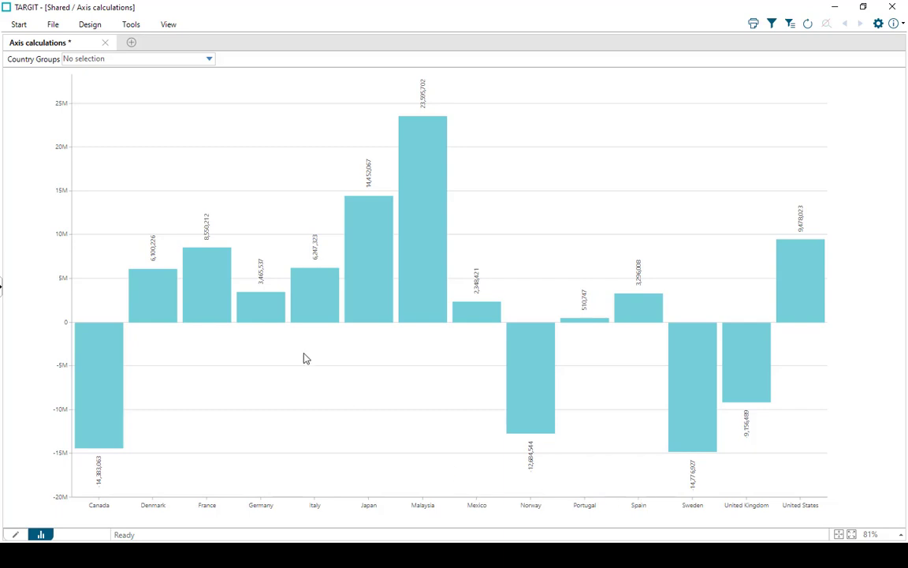
# - Examine the axis range with Country Groups filtered to Group A, Group B and Group C, and reset the filter to No selection
pyautogui.click(209, 60)
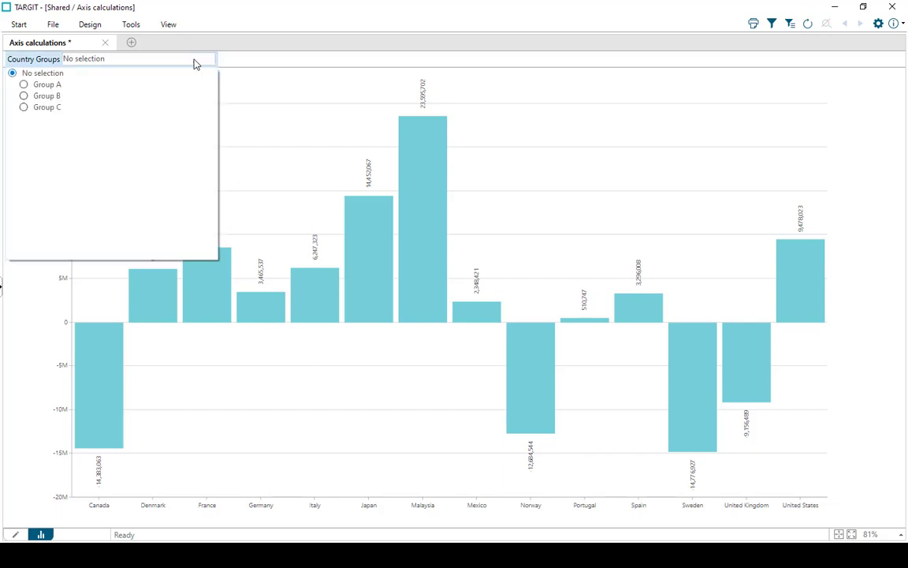
pyautogui.click(49, 85)
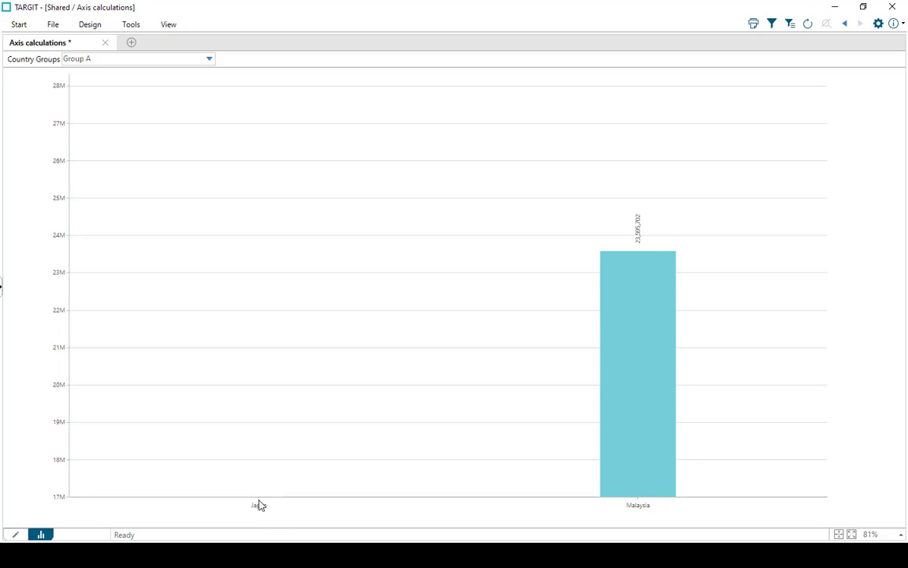
pyautogui.click(210, 60)
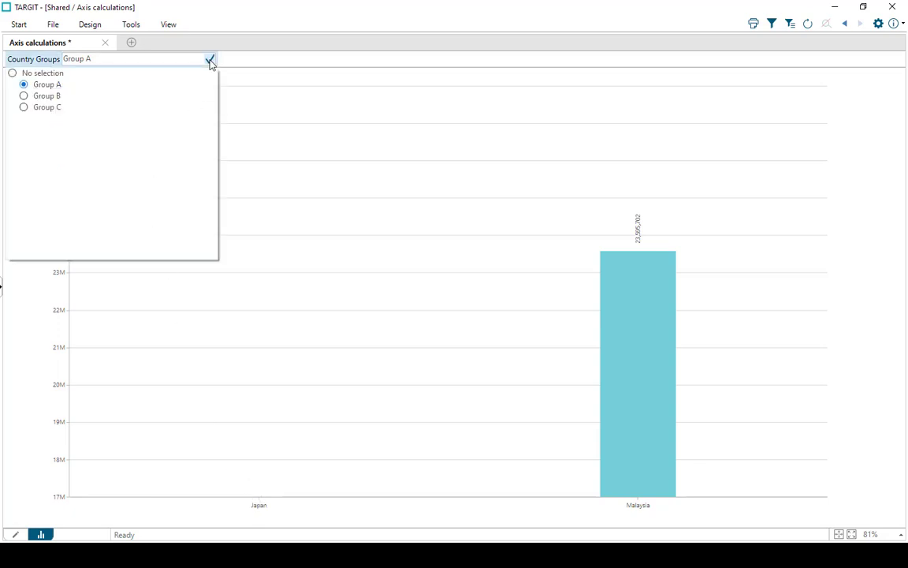
pyautogui.click(42, 95)
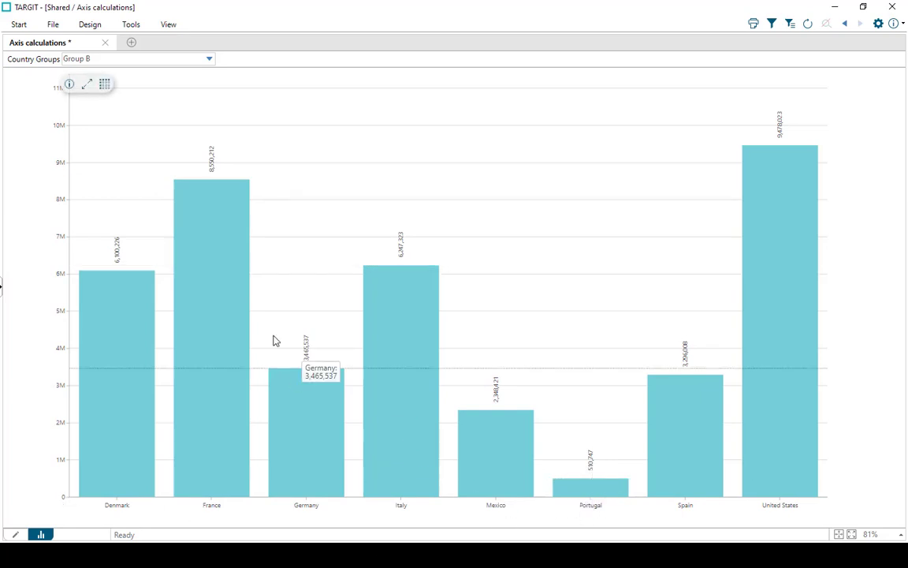
pyautogui.click(210, 60)
pyautogui.click(47, 107)
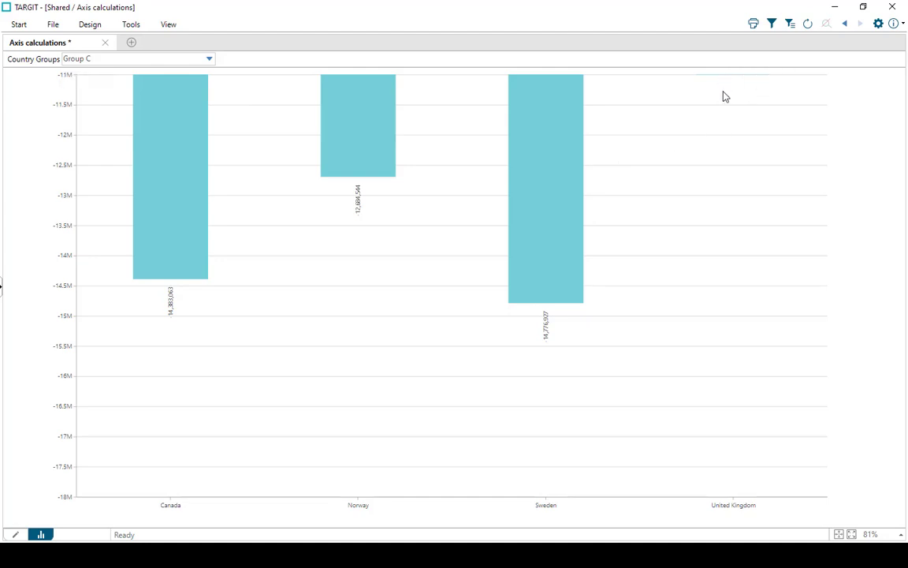
pyautogui.moveTo(726, 80)
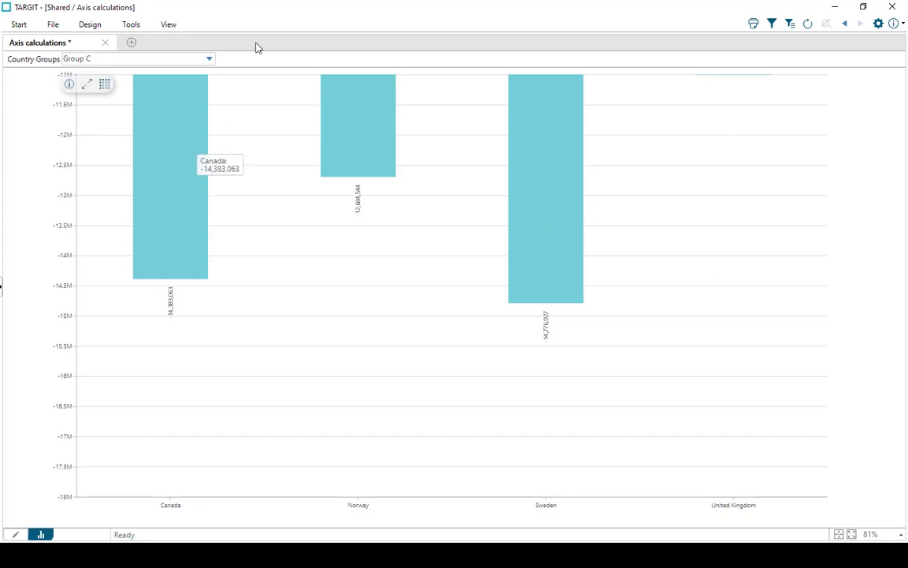
pyautogui.click(189, 59)
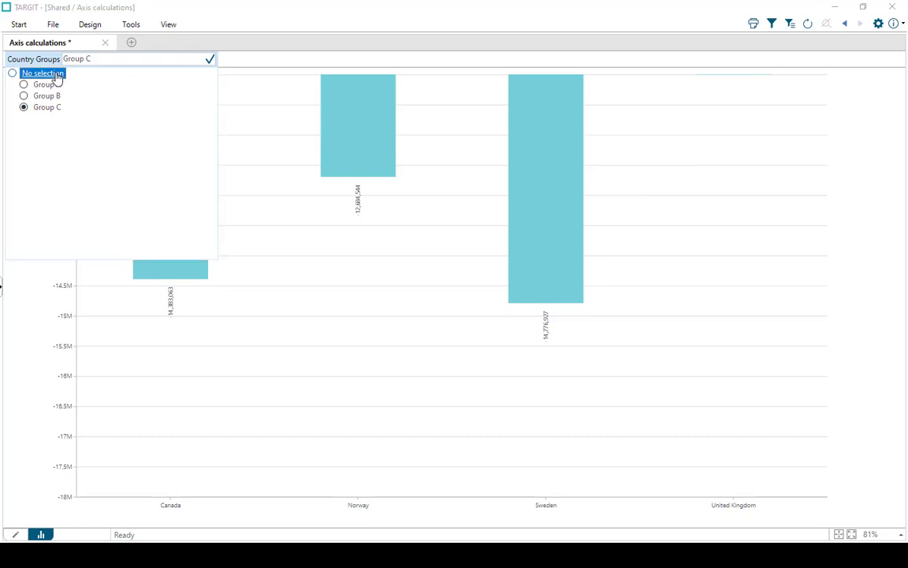
pyautogui.click(42, 72)
# - Change the column chart's left axis minimum formula to min(0,axis.min*1.2) in design mode
pyautogui.click(29, 534)
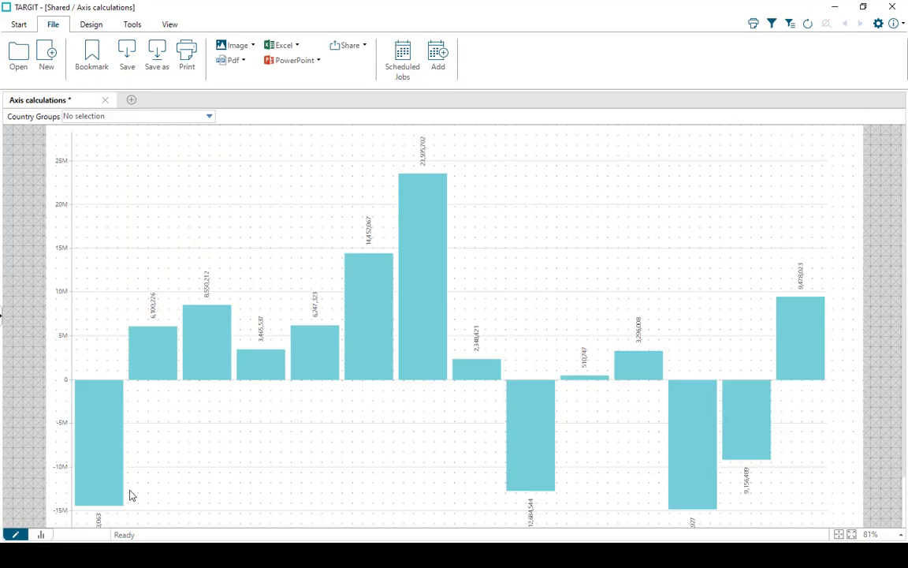
pyautogui.rightClick(420, 398)
pyautogui.click(452, 418)
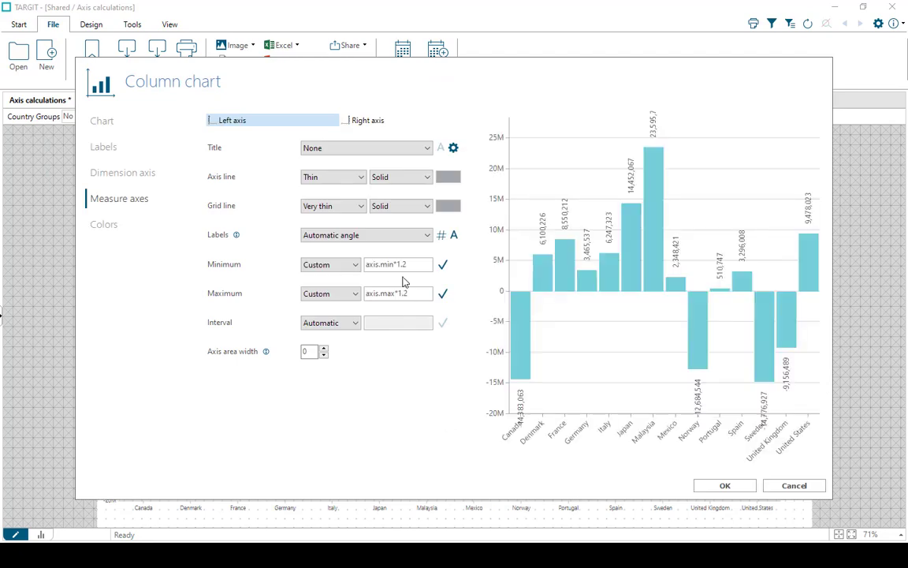
pyautogui.click(413, 263)
pyautogui.write('min')
pyautogui.write('(0')
pyautogui.write(',')
# - Change the left axis maximum formula to max(0,axis.max*1.2) and apply the chart properties
pyautogui.write('max')
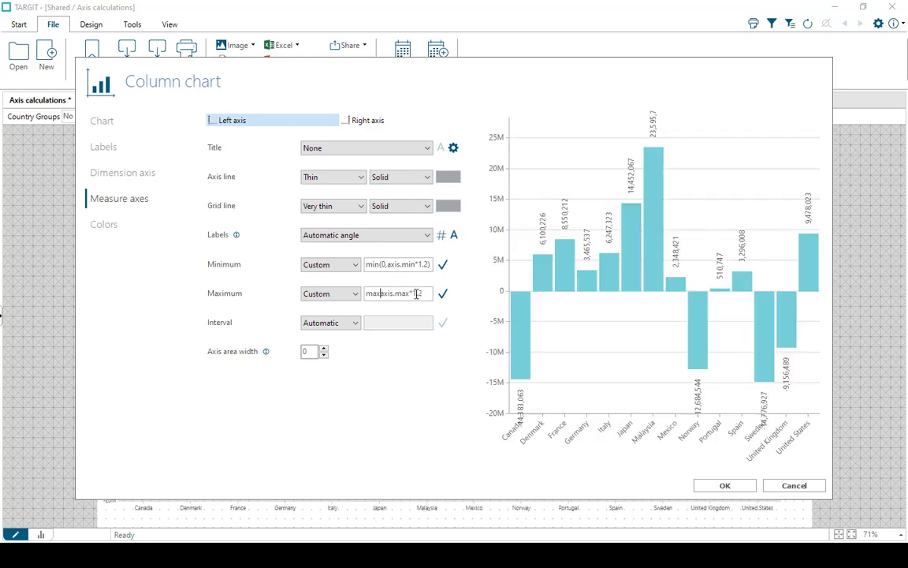
pyautogui.write('(0,')
pyautogui.write(')')
pyautogui.click(723, 487)
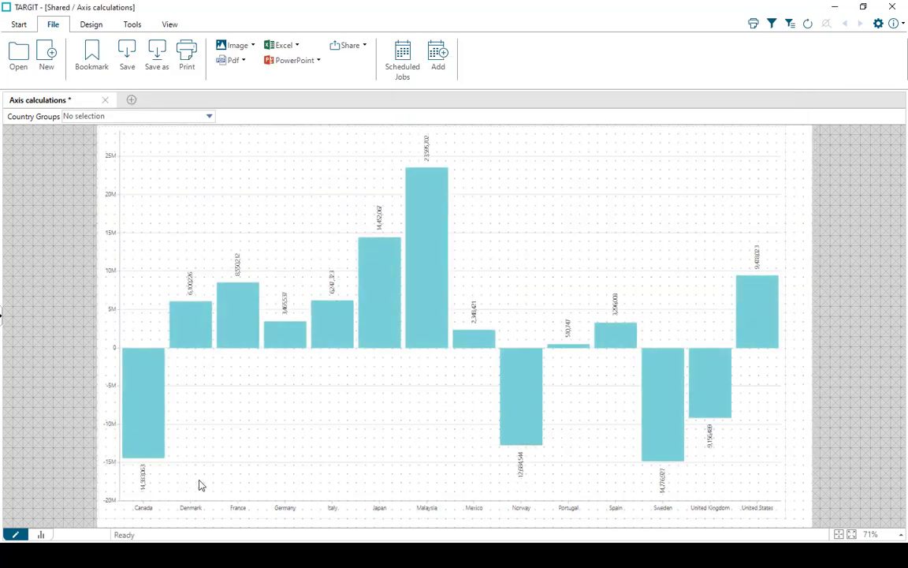
# - In the analysis view, examine the chart's axis range with Country Groups set to Group A, Group B and Group C in turn
pyautogui.click(39, 536)
pyautogui.click(209, 59)
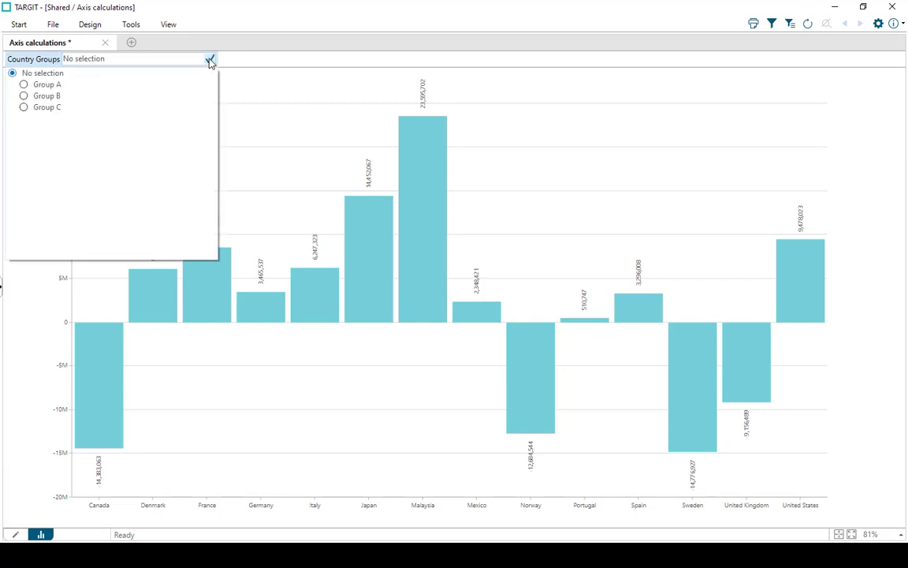
pyautogui.click(57, 88)
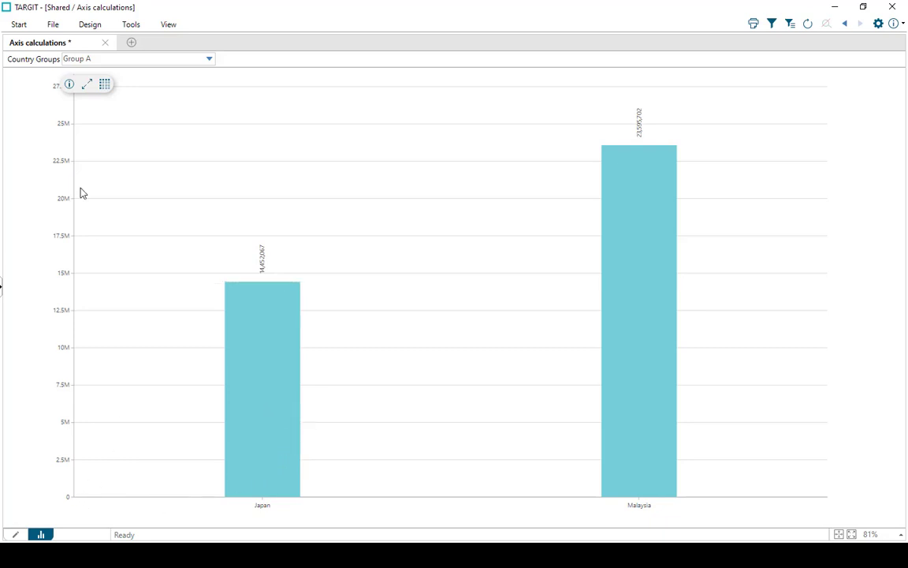
pyautogui.click(201, 59)
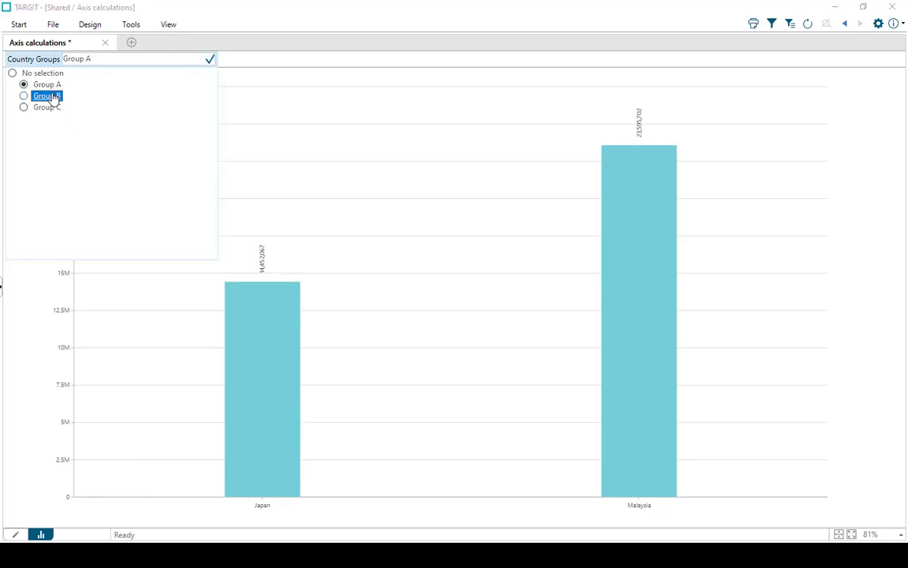
pyautogui.click(47, 97)
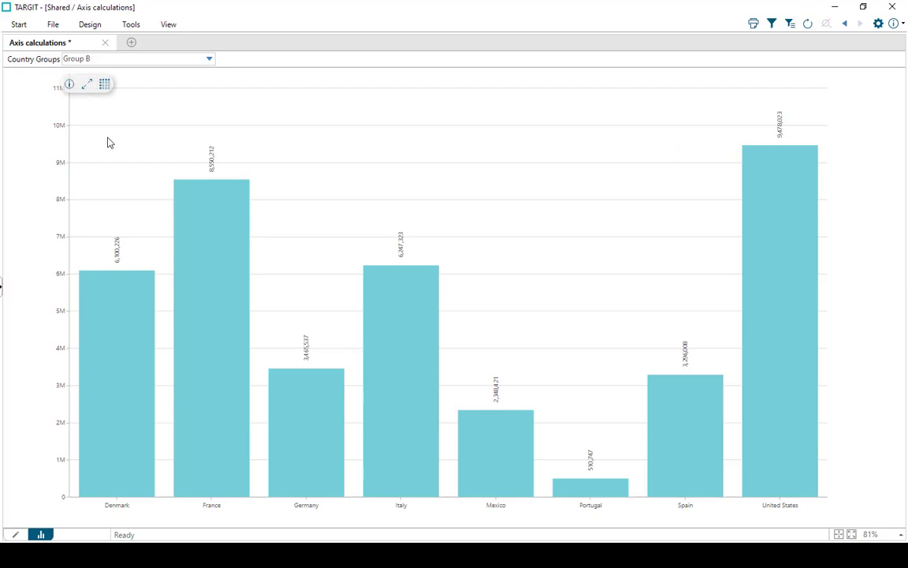
pyautogui.click(207, 58)
pyautogui.click(47, 109)
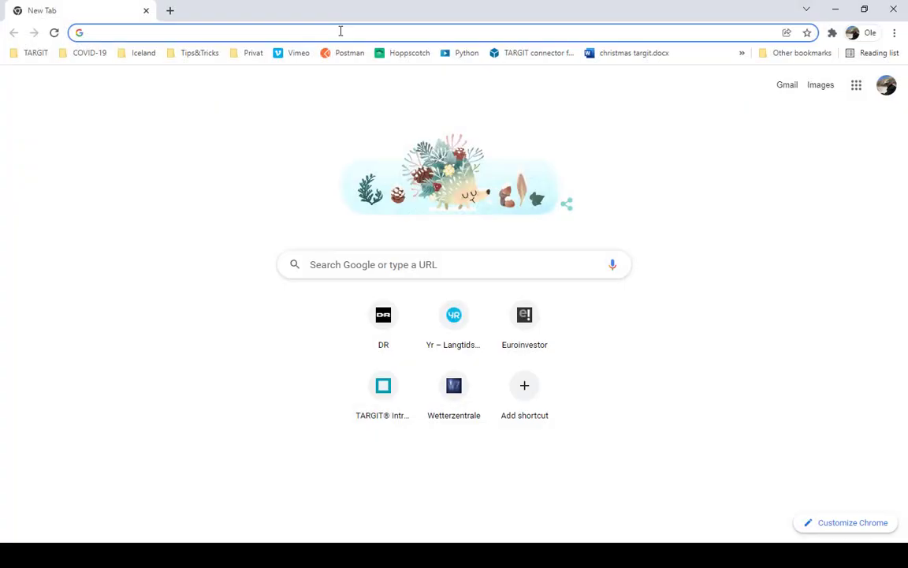
# - Switch to the Chrome browser and open community.targit.com
pyautogui.write('com')
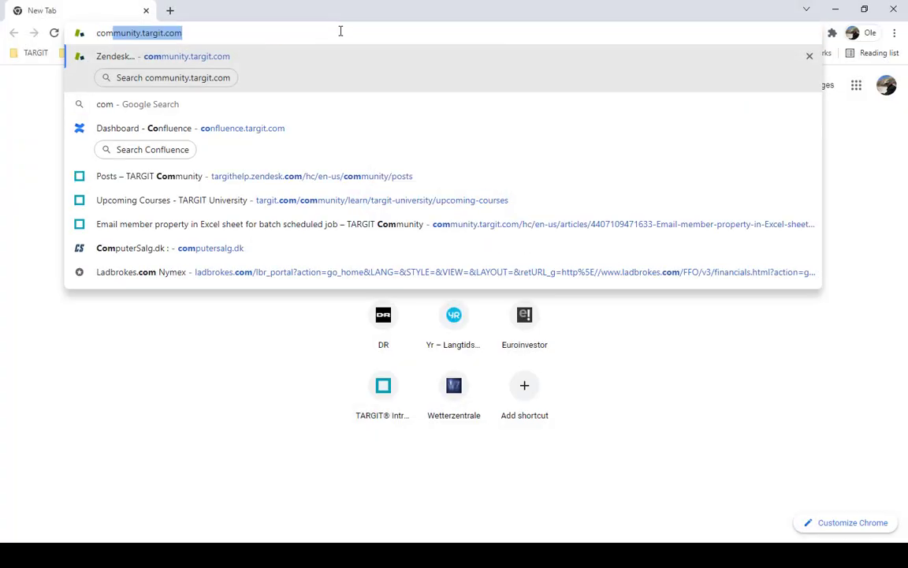
pyautogui.press('Return')
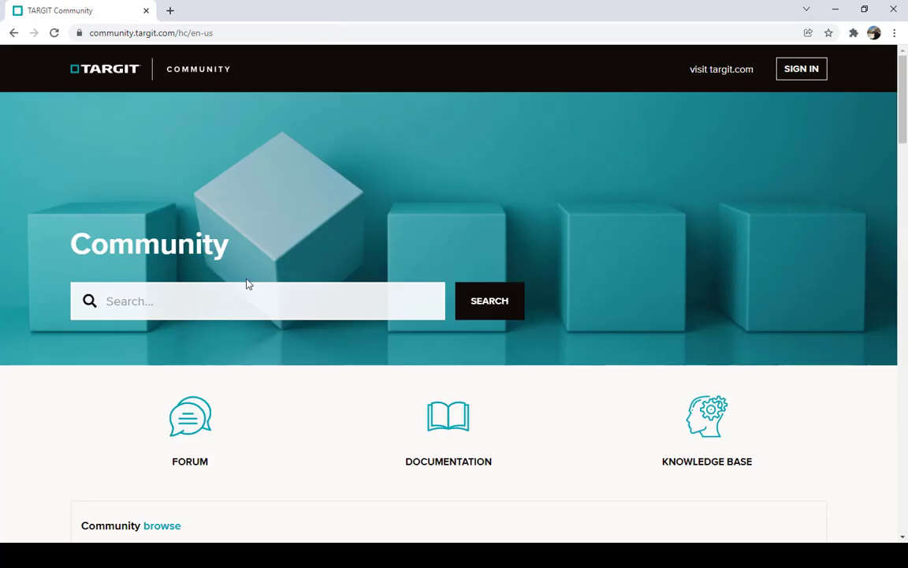
# - Search the TARGIT Community for "axis calculations"
pyautogui.click(233, 299)
pyautogui.write('axis')
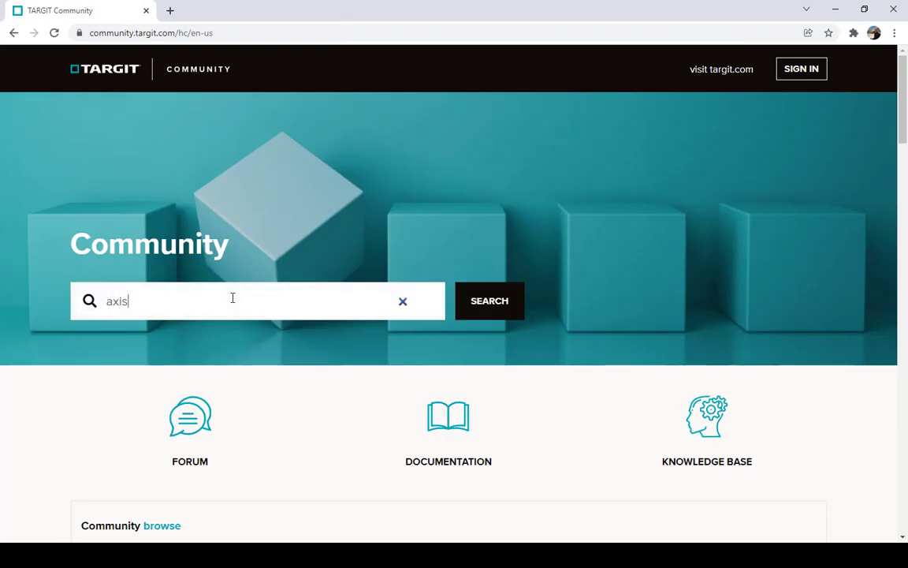
pyautogui.write(' calculations')
pyautogui.press('Return')
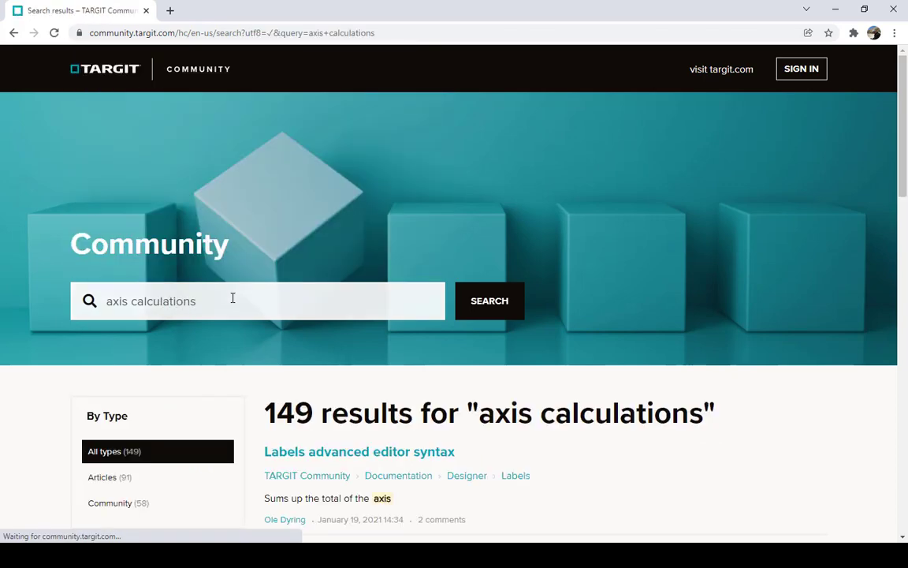
# - Open the "Labels advanced editor syntax" article from the search results and look up its table of axis calculations
pyautogui.scroll(-3, 627, 461)
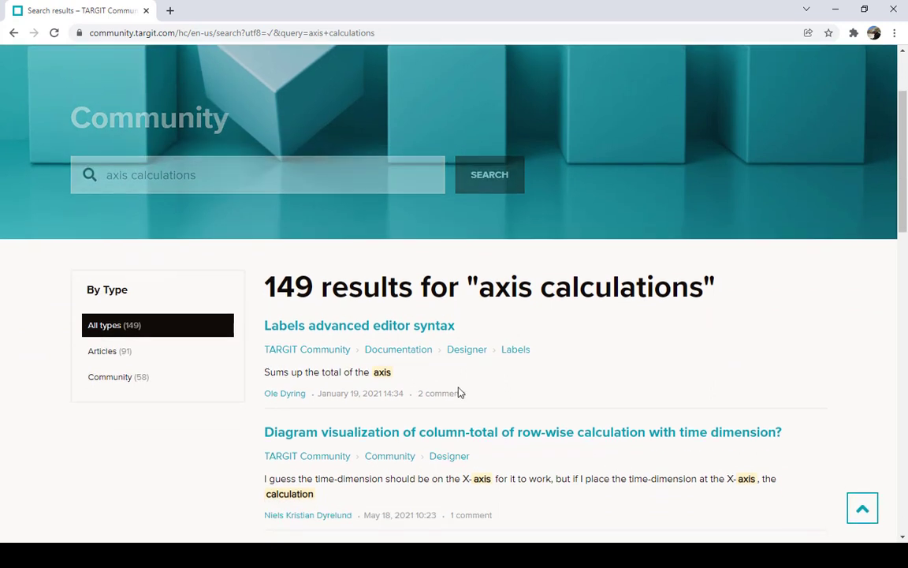
pyautogui.click(350, 333)
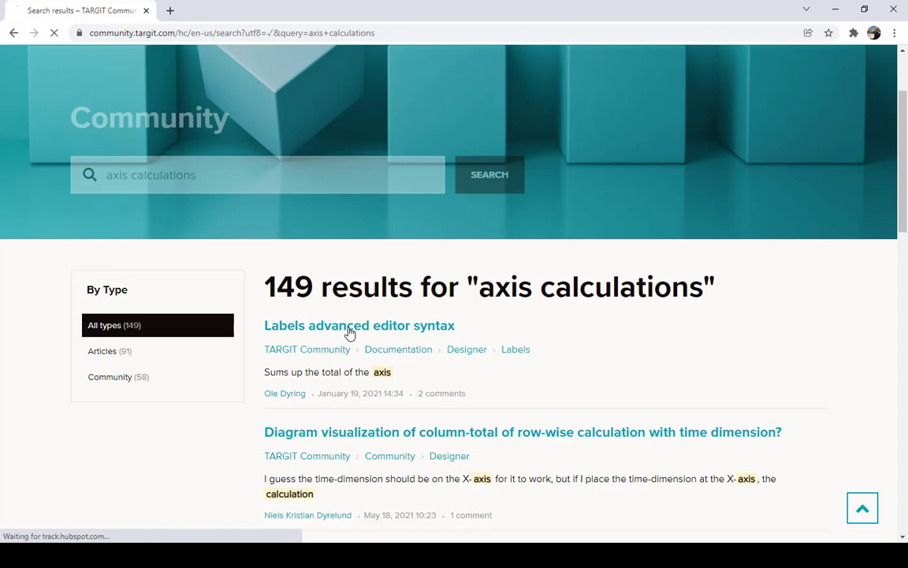
pyautogui.scroll(-3, 597, 388)
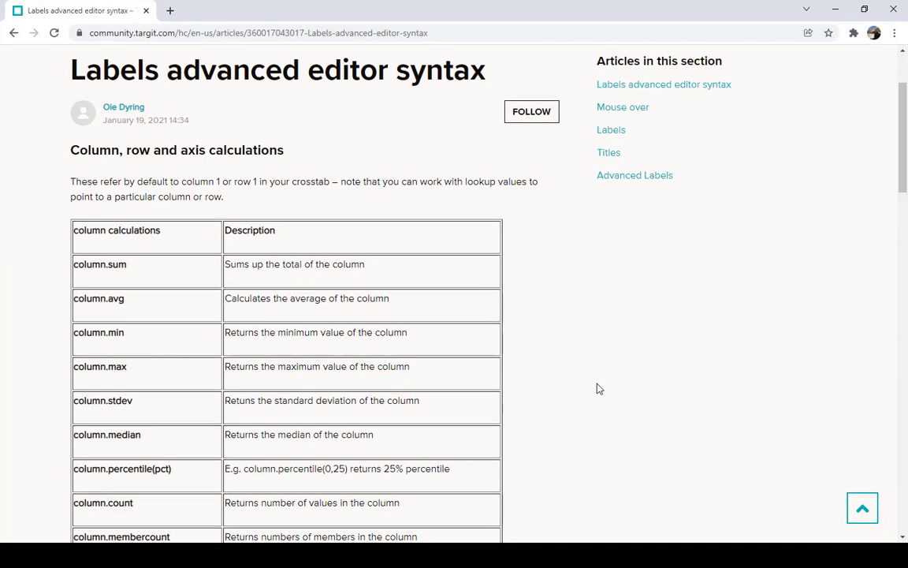
pyautogui.scroll(-10, 597, 388)
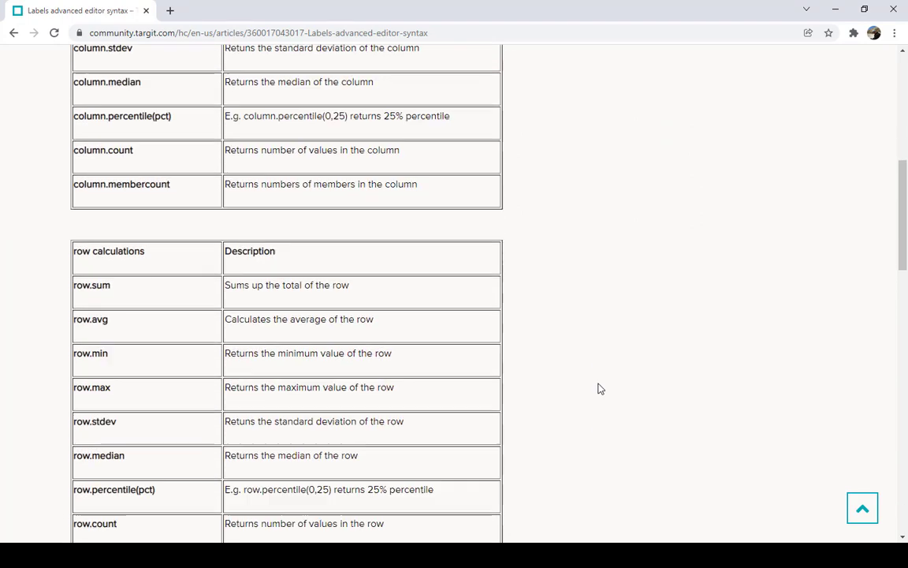
pyautogui.scroll(-5, 599, 387)
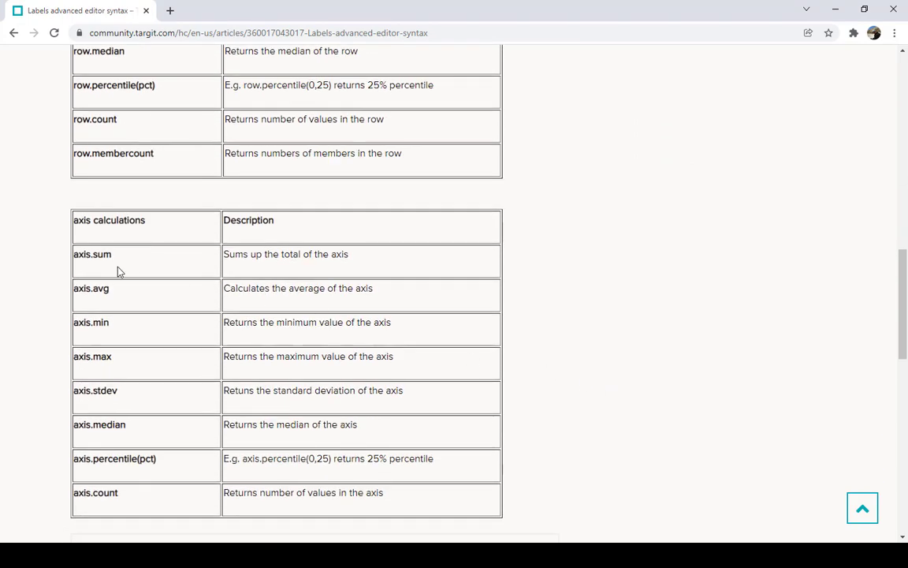